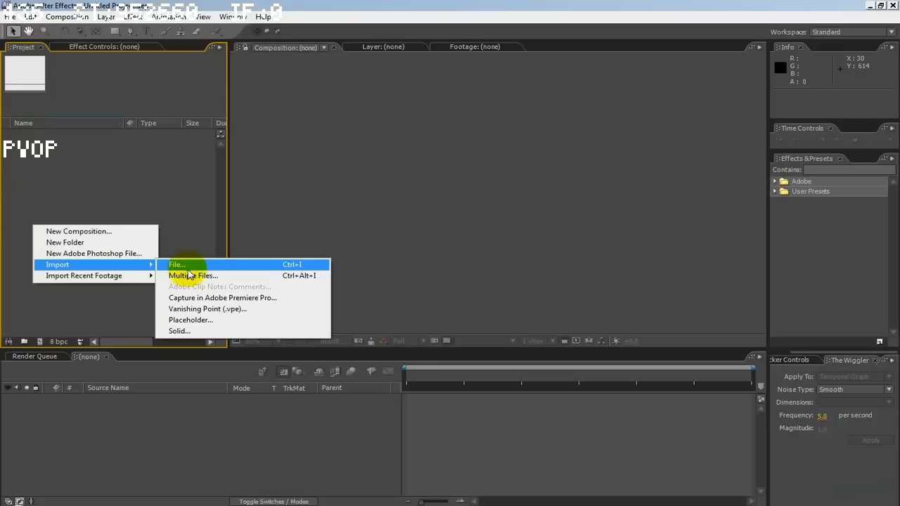
Import punch room.avi and enable Preserve Edges (Best Quality Only) in its footage interpretation.
{"action": "mouse_move", "coordinate": [145, 275]}
{"action": "left_click", "coordinate": [228, 277]}
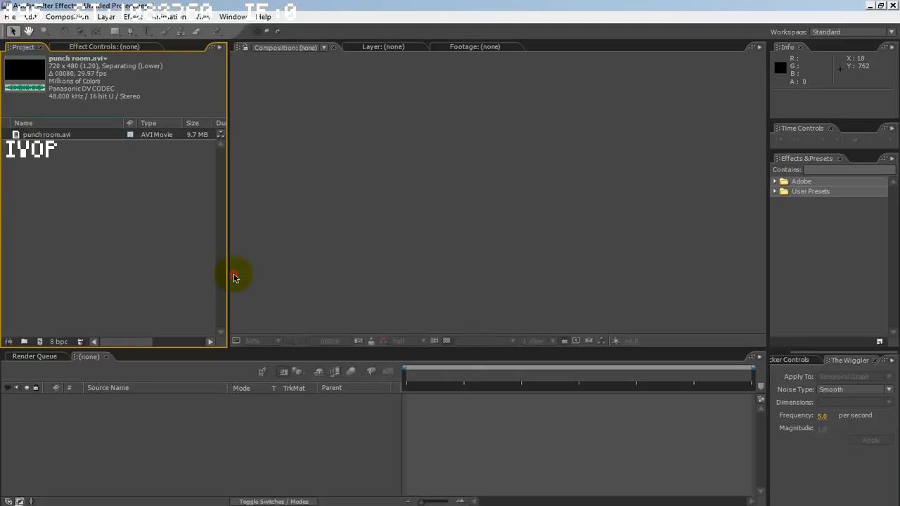
{"action": "right_click", "coordinate": [46, 137]}
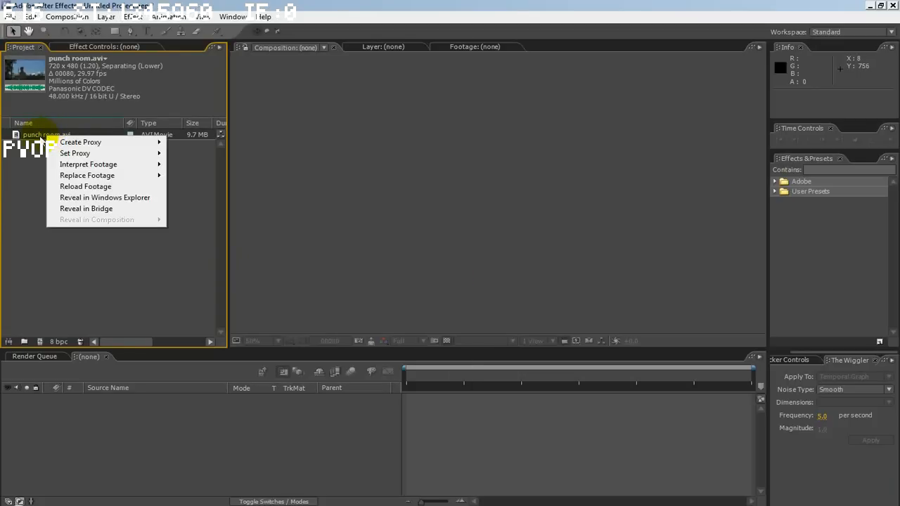
{"action": "mouse_move", "coordinate": [70, 164]}
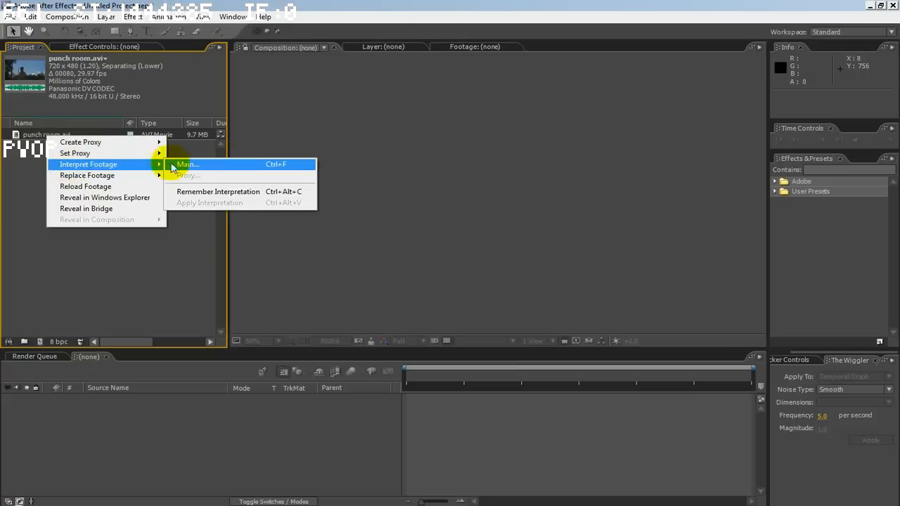
{"action": "left_click", "coordinate": [238, 166]}
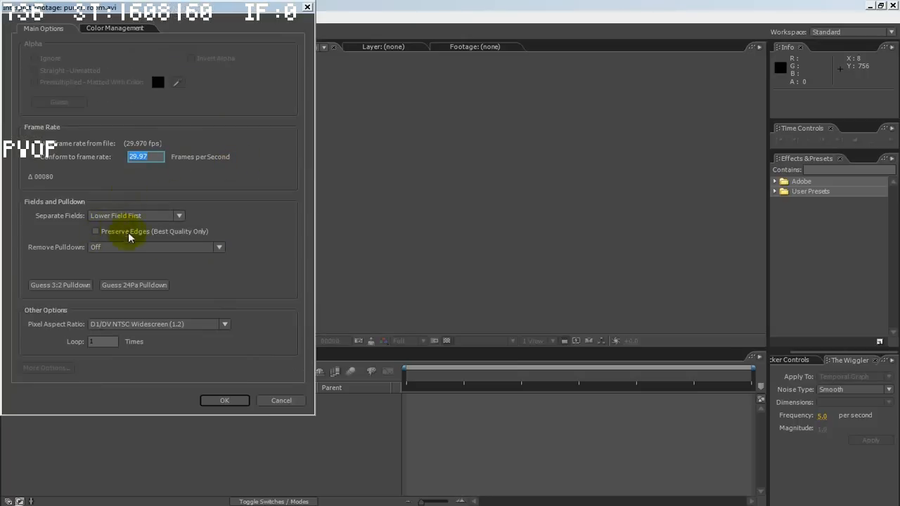
{"action": "left_click", "coordinate": [99, 230]}
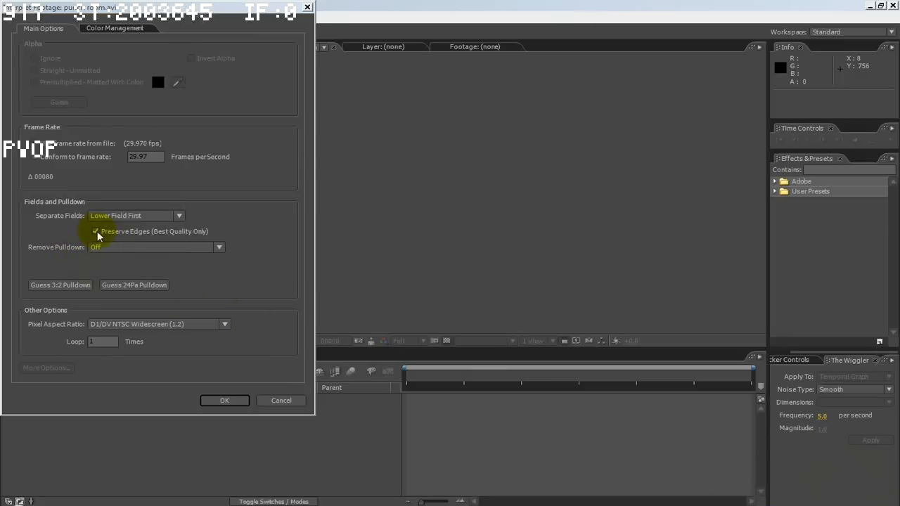
{"action": "left_click", "coordinate": [230, 405]}
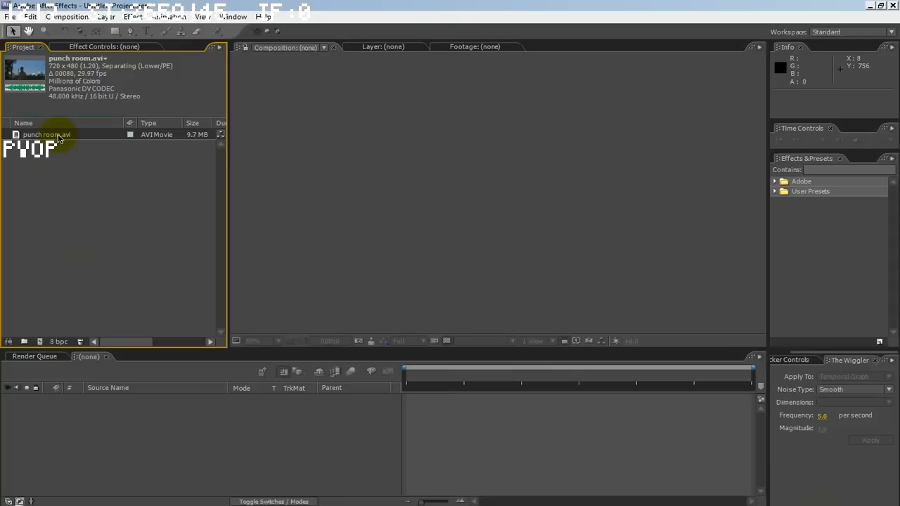
Create a composition from the punch room.avi footage and scrub through the clip.
{"action": "left_click_drag", "start_coordinate": [105, 375], "coordinate": [102, 447]}
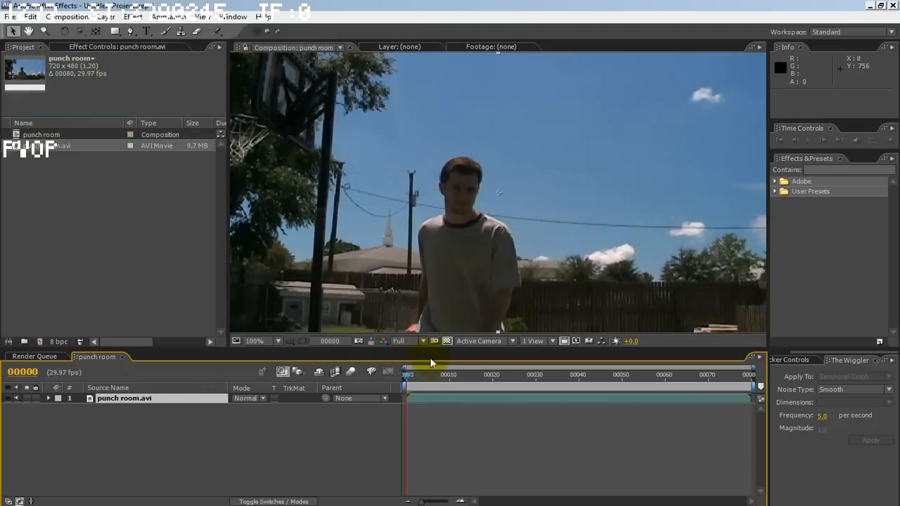
{"action": "left_click_drag", "start_coordinate": [407, 382], "coordinate": [376, 375]}
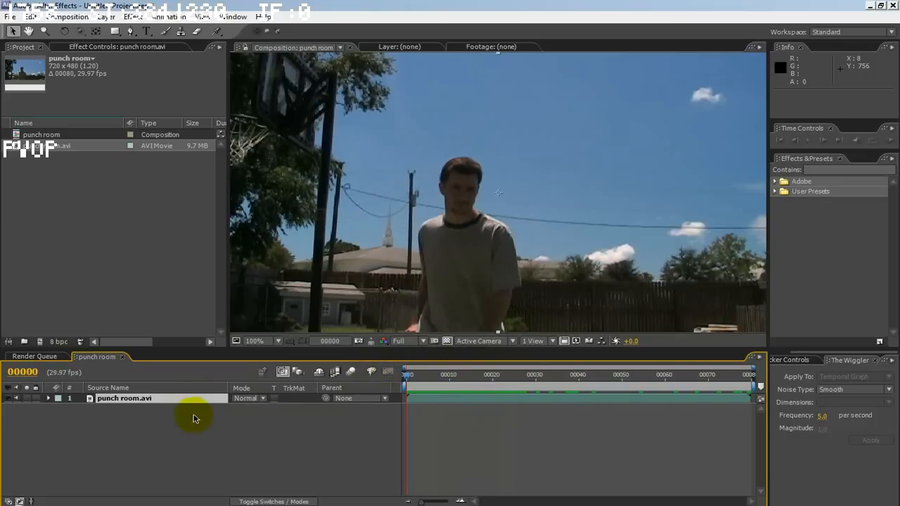
Add a white solid layer matching the composition size above the footage.
{"action": "left_click", "coordinate": [103, 17]}
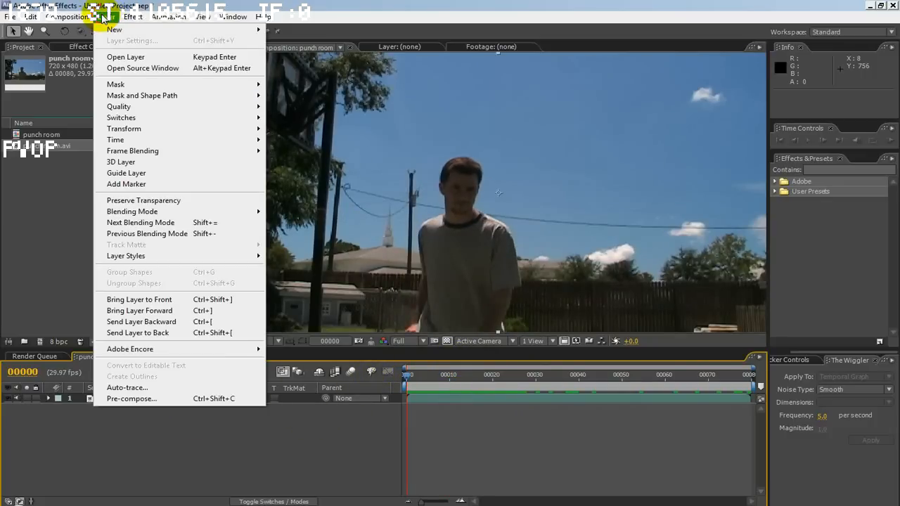
{"action": "mouse_move", "coordinate": [237, 26]}
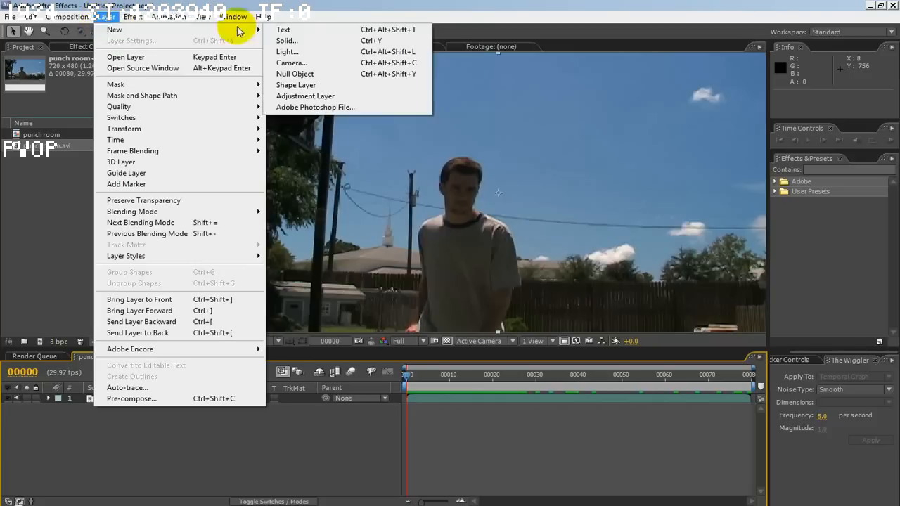
{"action": "left_click", "coordinate": [327, 40]}
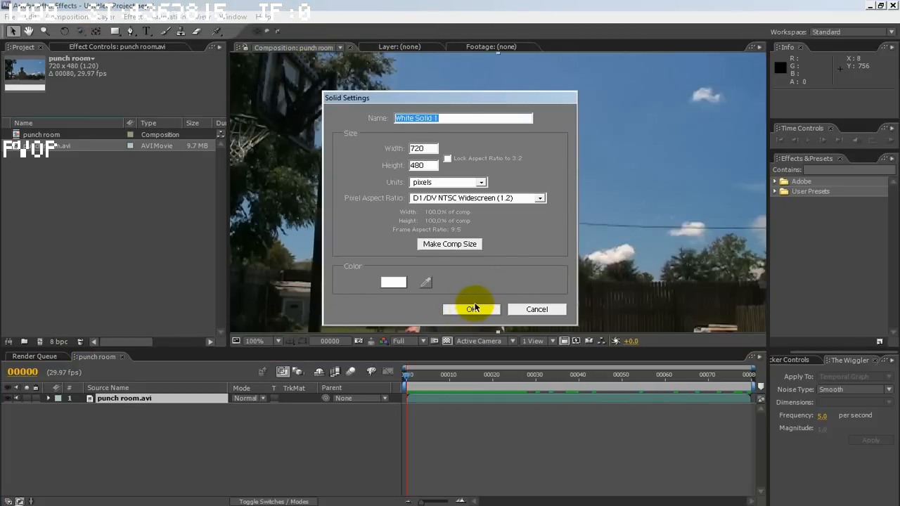
{"action": "left_click", "coordinate": [455, 245]}
{"action": "left_click", "coordinate": [476, 309]}
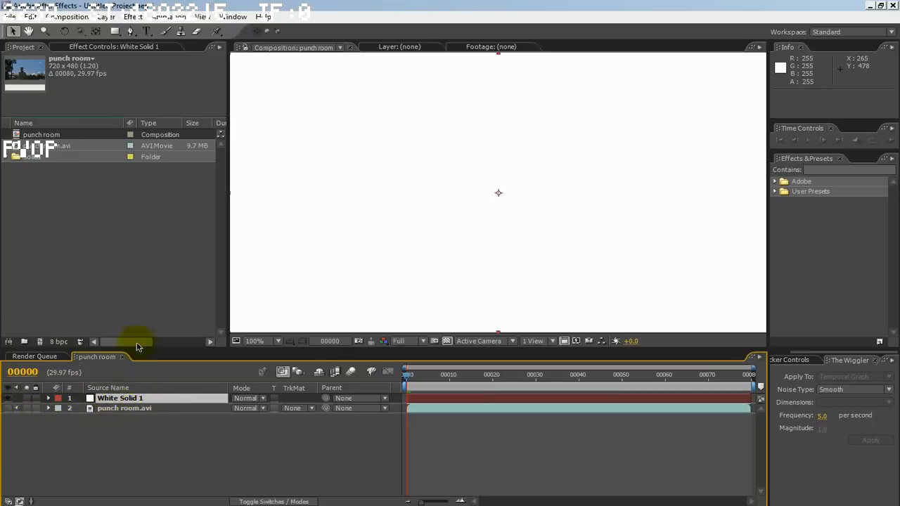
Apply the RE:Vision Twixtor Pro 4.5 effect to the white solid layer.
{"action": "right_click", "coordinate": [116, 400]}
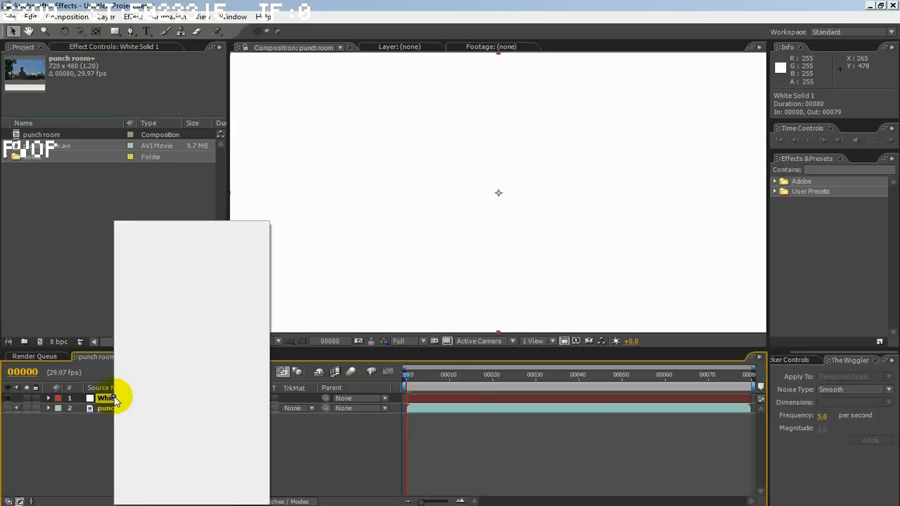
{"action": "mouse_move", "coordinate": [165, 354]}
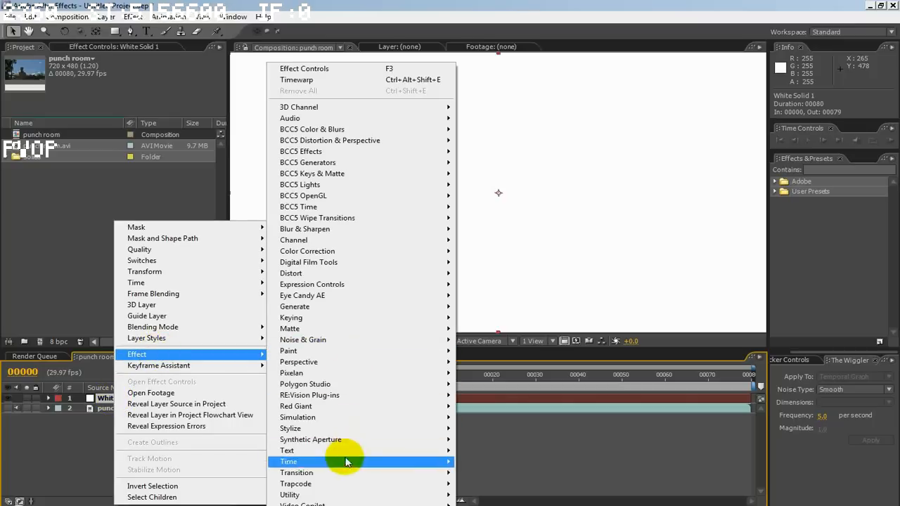
{"action": "mouse_move", "coordinate": [345, 399]}
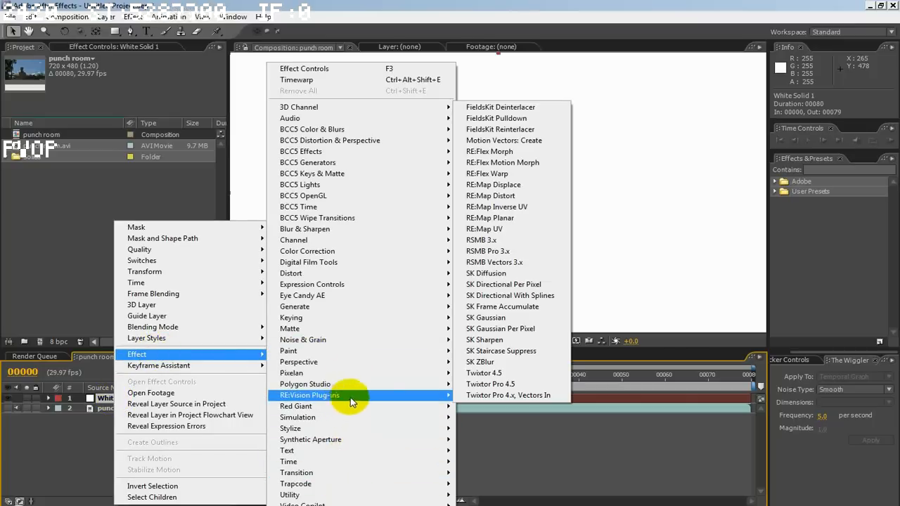
{"action": "left_click", "coordinate": [496, 385]}
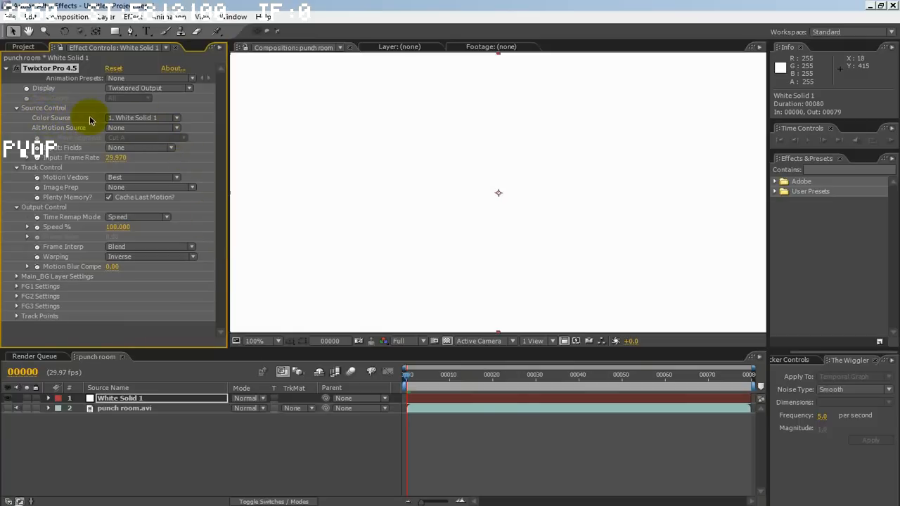
Set Twixtor's Color Source to punch room.avi and its Input: Fields to Lower Field First.
{"action": "left_click", "coordinate": [123, 118]}
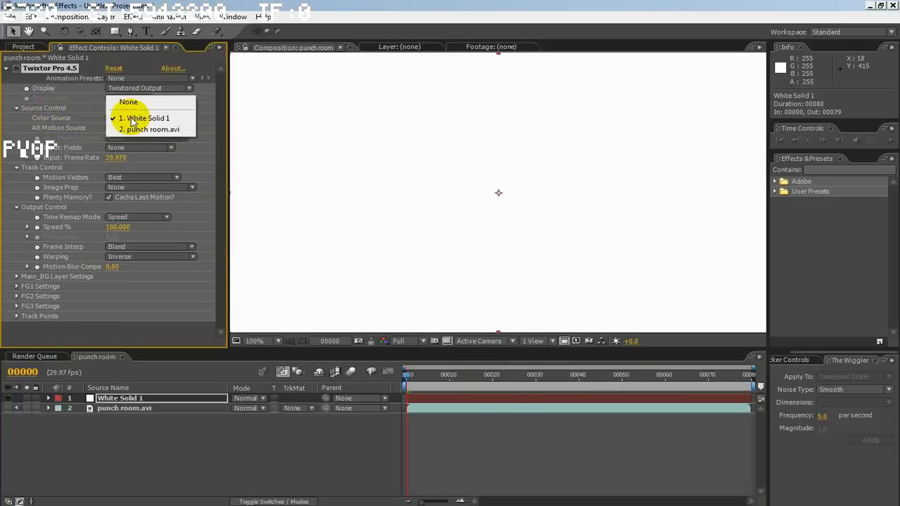
{"action": "left_click", "coordinate": [134, 129]}
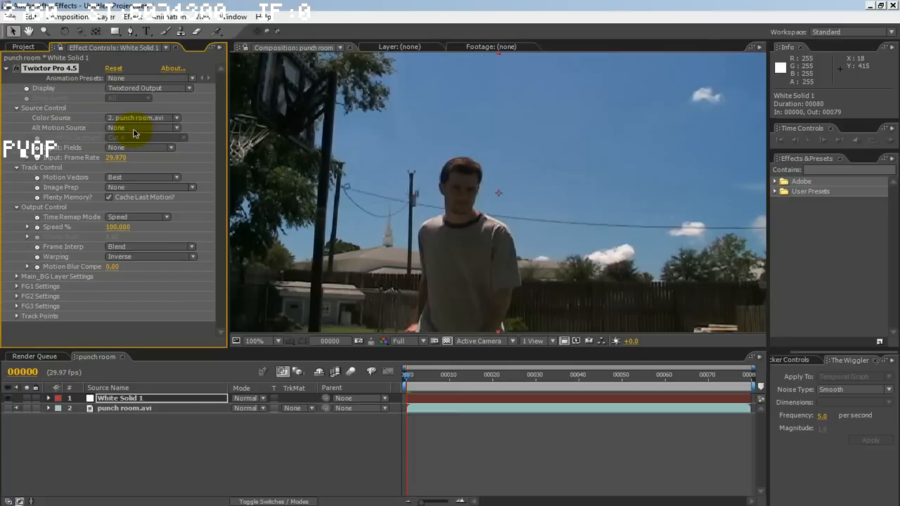
{"action": "left_click", "coordinate": [411, 380]}
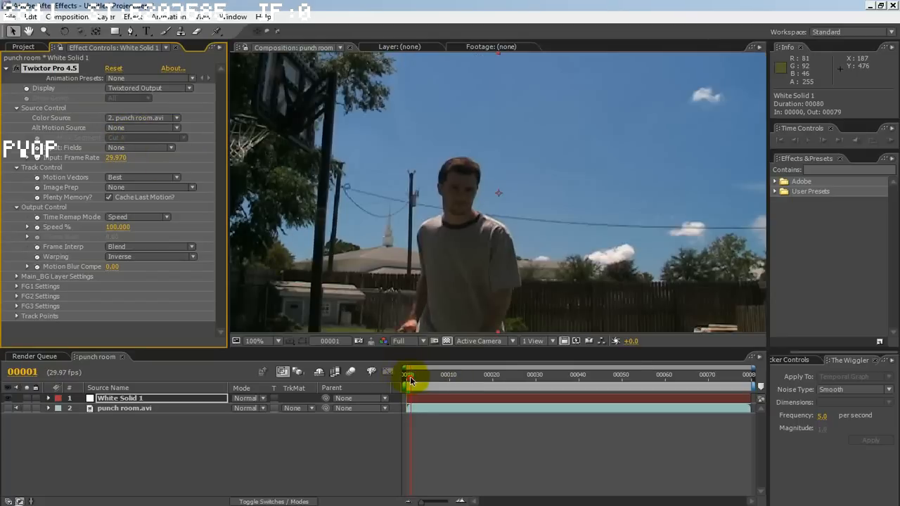
{"action": "mouse_move", "coordinate": [411, 380]}
{"action": "left_mouse_down"}
{"action": "mouse_move", "coordinate": [488, 372]}
{"action": "mouse_move", "coordinate": [399, 371]}
{"action": "left_mouse_up"}
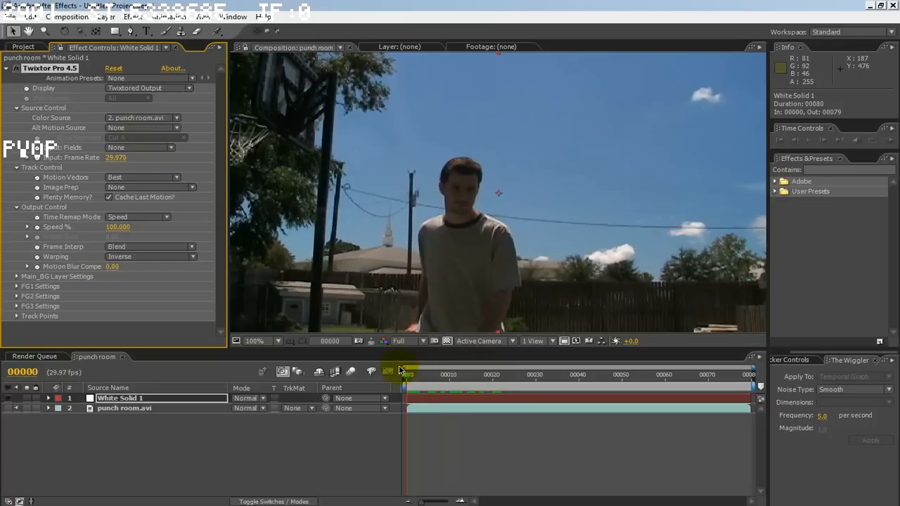
{"action": "left_click", "coordinate": [132, 152]}
{"action": "left_click", "coordinate": [123, 172]}
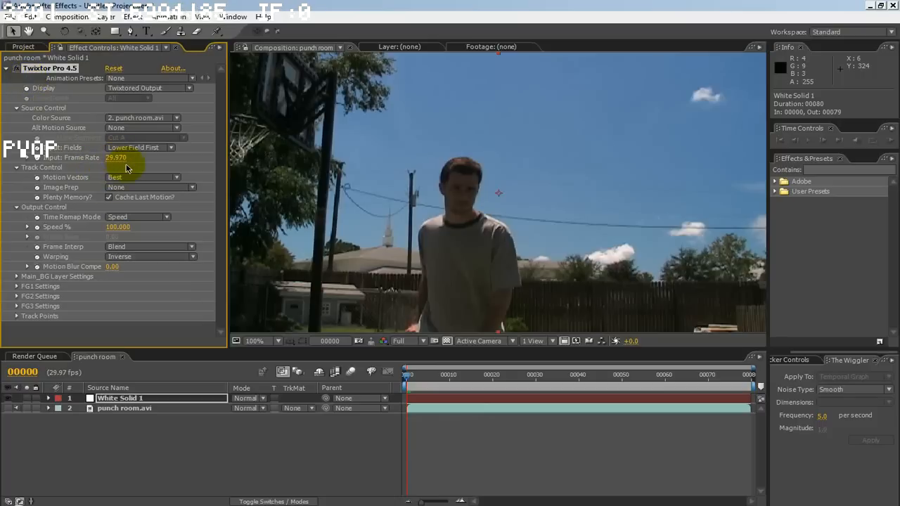
Scrub through the whole clip and back, and set the composition's duration to 200 frames.
{"action": "left_click_drag", "start_coordinate": [406, 373], "coordinate": [774, 380]}
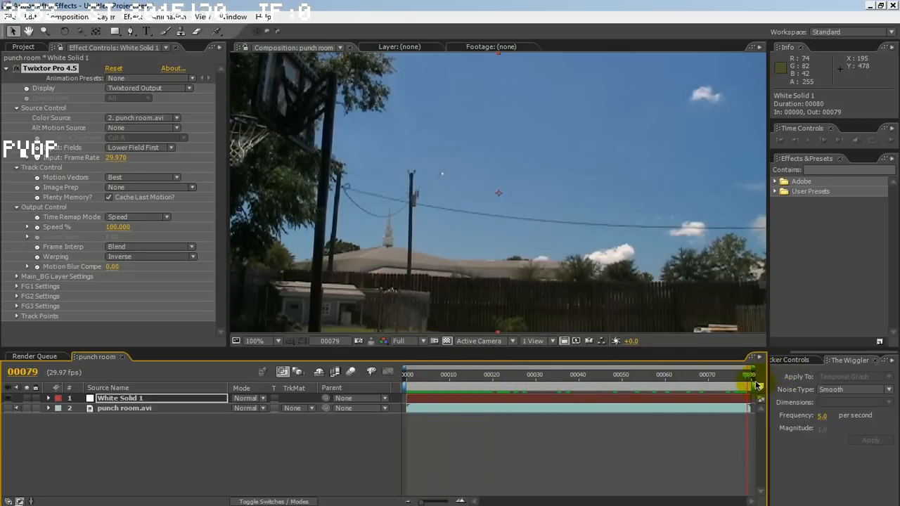
{"action": "left_click_drag", "start_coordinate": [758, 385], "coordinate": [361, 380]}
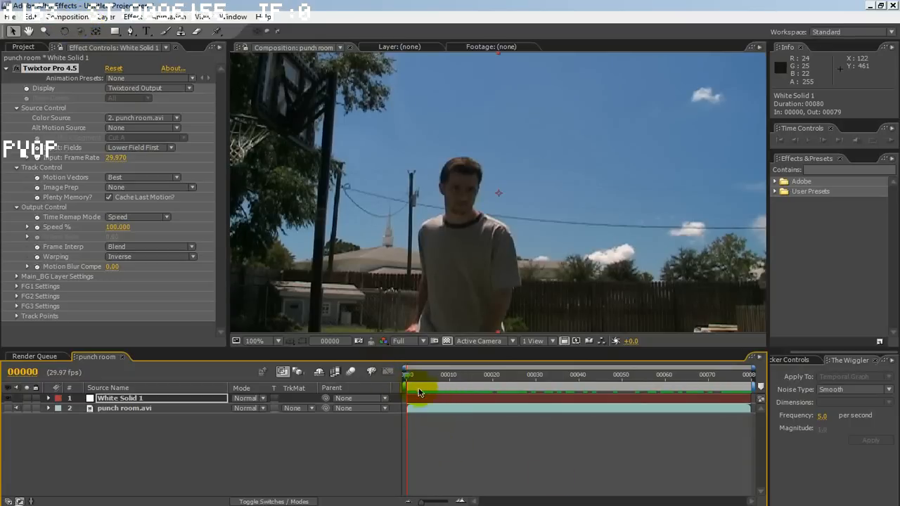
{"action": "left_click", "coordinate": [68, 17]}
{"action": "left_click", "coordinate": [65, 46]}
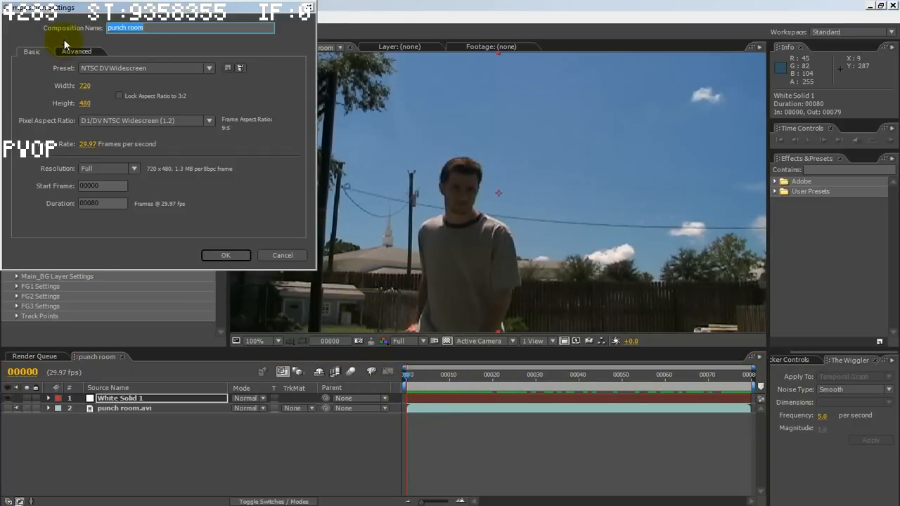
{"action": "left_click", "coordinate": [96, 204]}
{"action": "left_click_drag", "start_coordinate": [87, 213], "coordinate": [109, 210]}
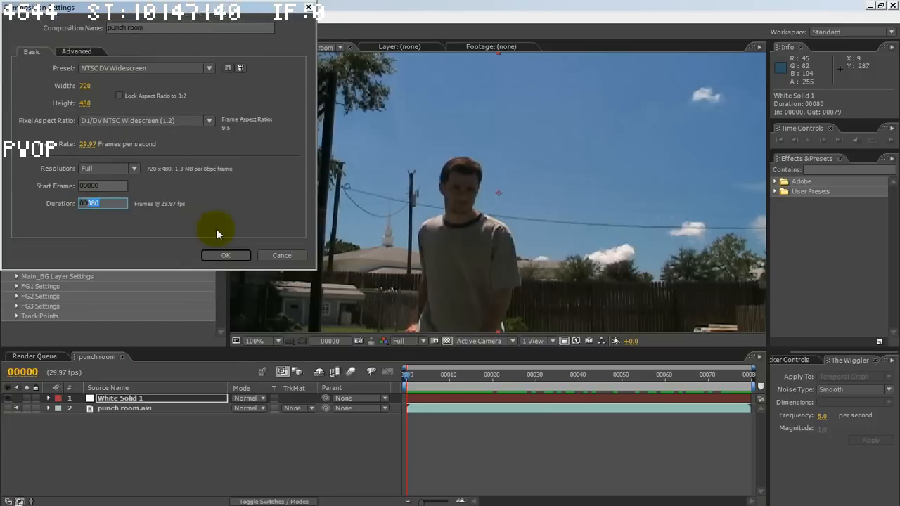
{"action": "type", "text": "200"}
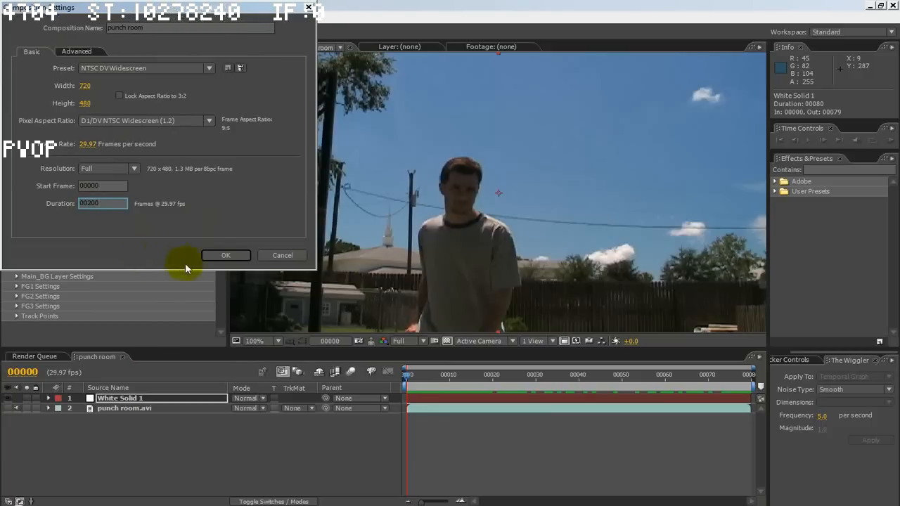
{"action": "left_click", "coordinate": [223, 255]}
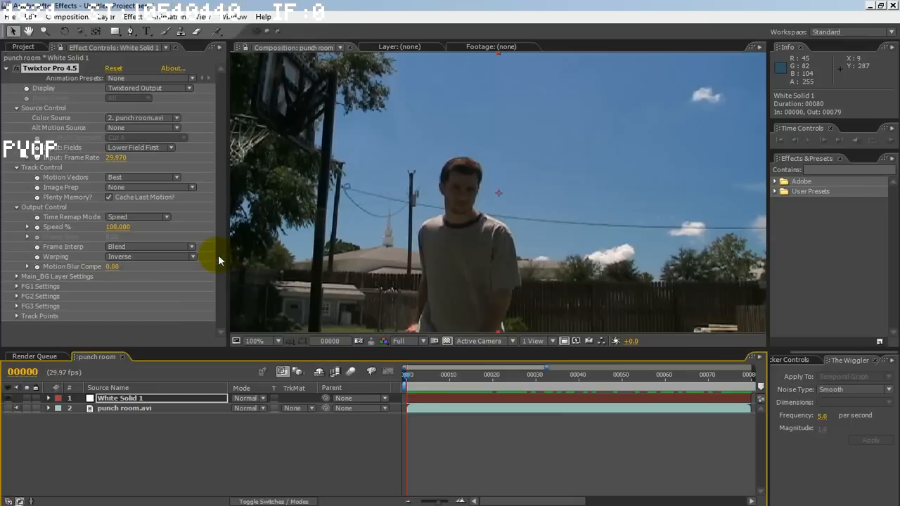
Extend the White Solid 1 layer to the end of the 200-frame composition and scrub through it.
{"action": "left_click_drag", "start_coordinate": [441, 501], "coordinate": [415, 501]}
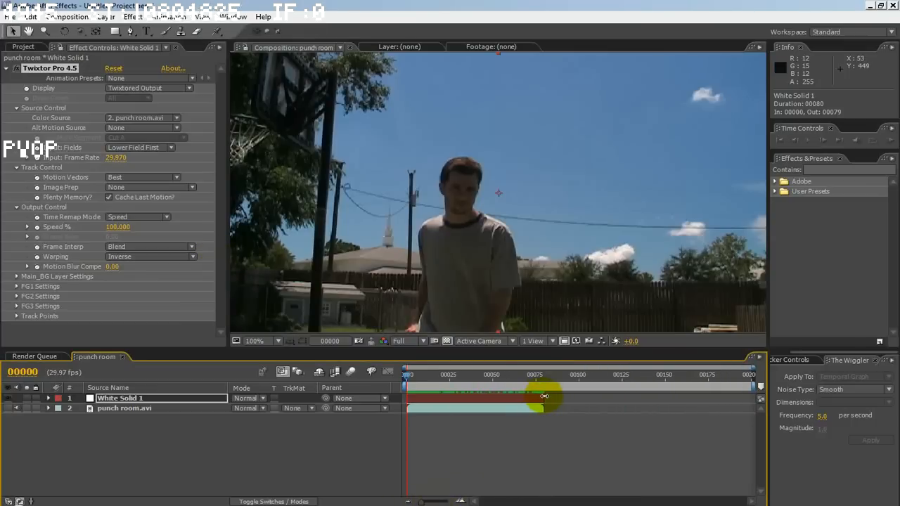
{"action": "left_click_drag", "start_coordinate": [544, 397], "coordinate": [746, 409]}
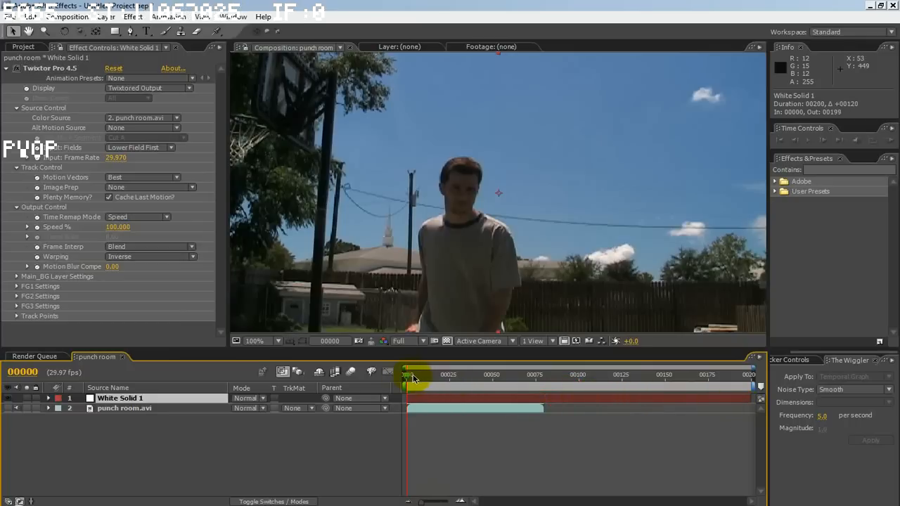
{"action": "left_click_drag", "start_coordinate": [409, 377], "coordinate": [351, 360]}
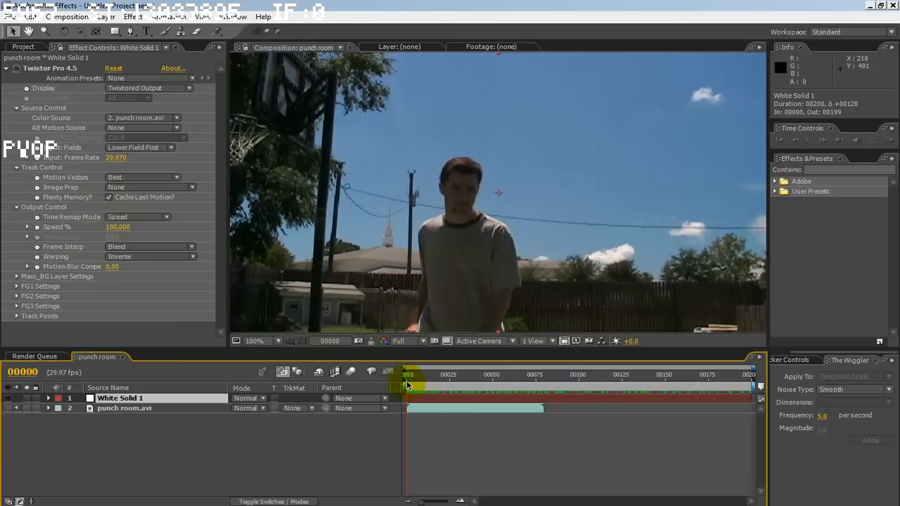
Set Twixtor's Speed % to 50 on the white solid.
{"action": "left_click", "coordinate": [116, 228]}
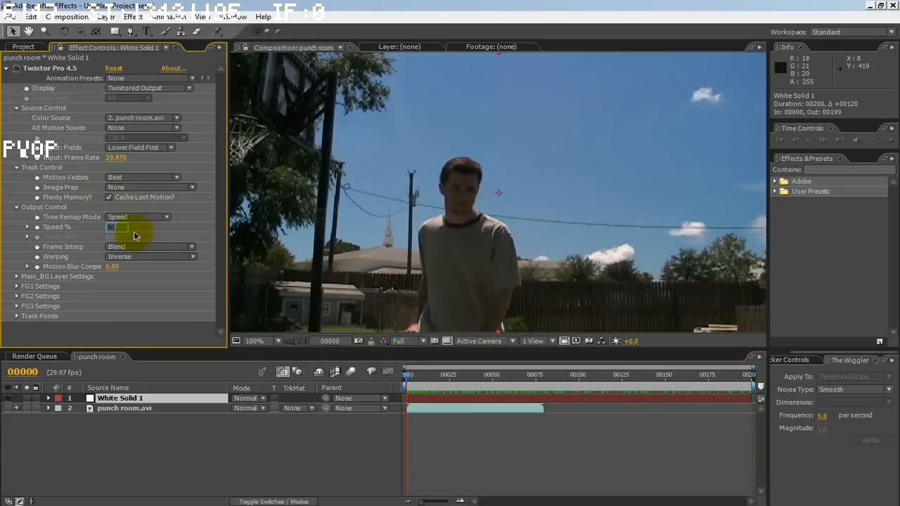
{"action": "type", "text": "50"}
{"action": "key", "text": "Return"}
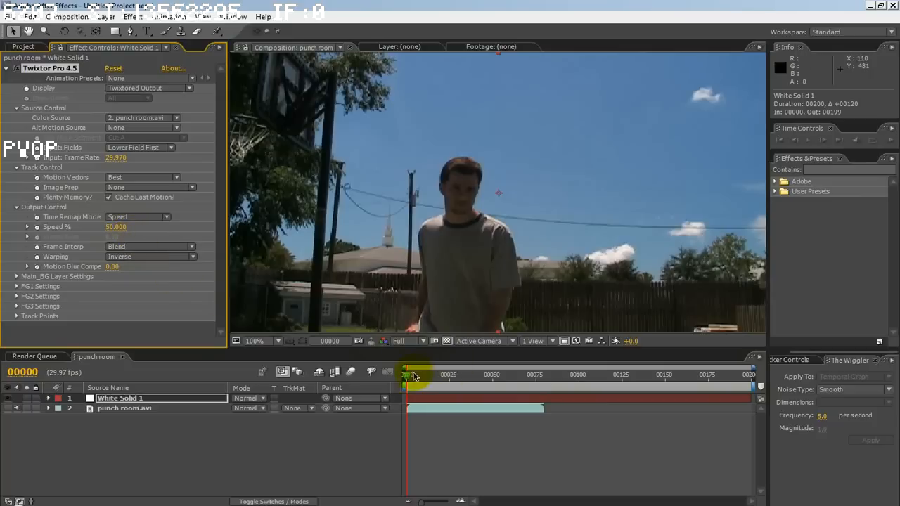
Scrub the timeline from the first frame and play a RAM preview of the slowed footage.
{"action": "left_click_drag", "start_coordinate": [408, 381], "coordinate": [367, 375]}
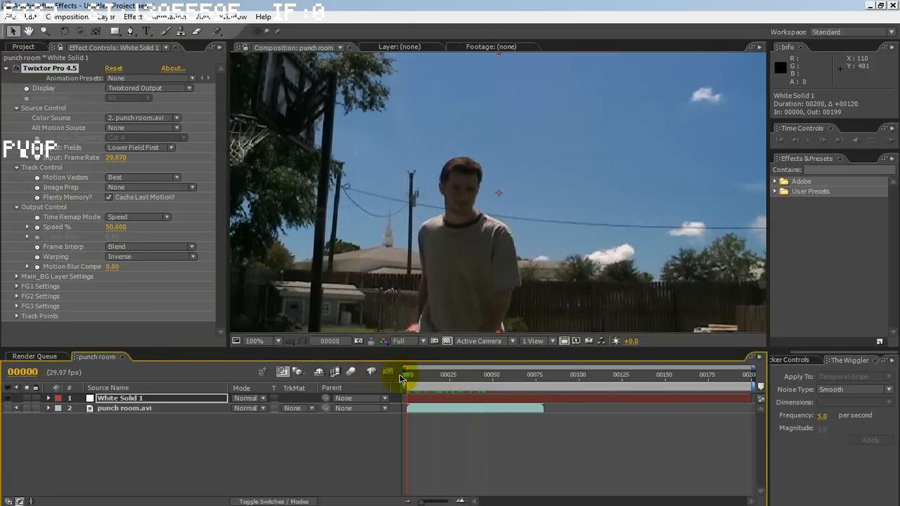
{"action": "key", "text": "KP_0"}
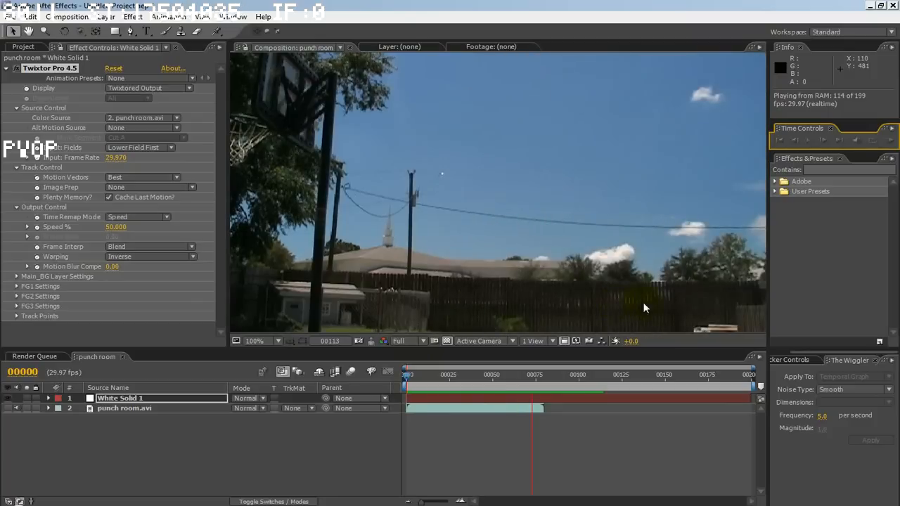
{"action": "left_click", "coordinate": [797, 145]}
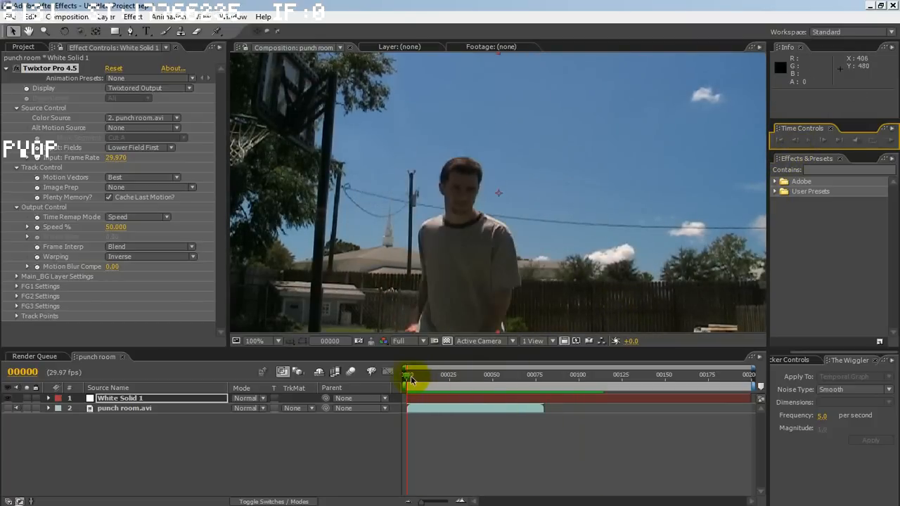
Hide White Solid 1, show the original punch room.avi layer, and scrub its footage from the first frame.
{"action": "mouse_move", "coordinate": [411, 380]}
{"action": "left_mouse_down"}
{"action": "mouse_move", "coordinate": [492, 379]}
{"action": "mouse_move", "coordinate": [401, 377]}
{"action": "left_mouse_up"}
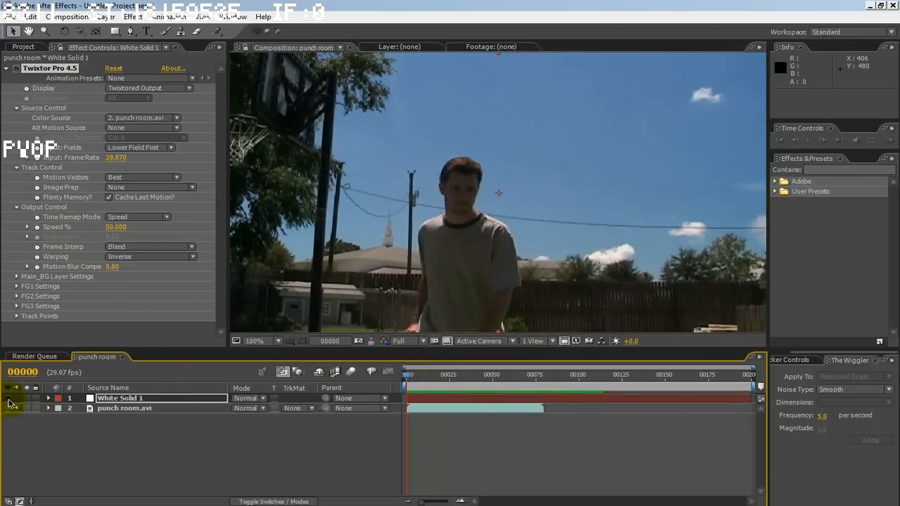
{"action": "left_click", "coordinate": [9, 399]}
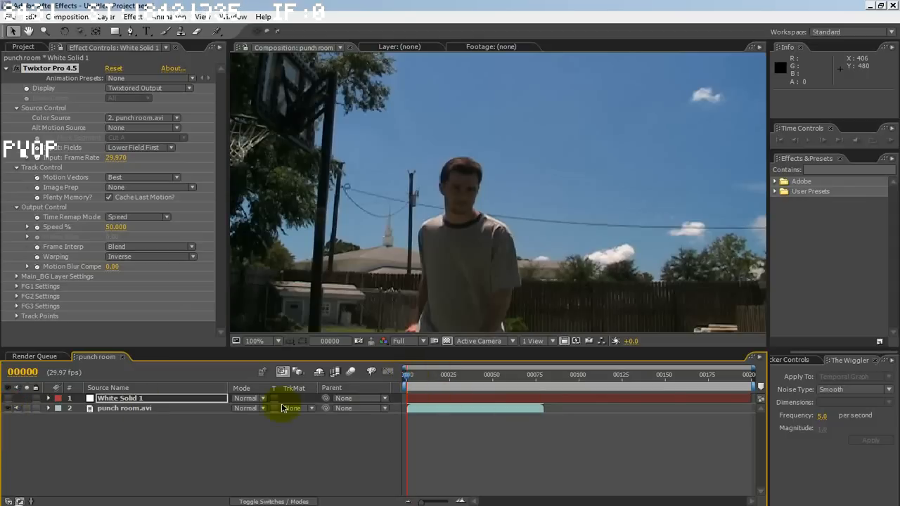
{"action": "left_click", "coordinate": [163, 411]}
{"action": "left_click_drag", "start_coordinate": [421, 380], "coordinate": [397, 392]}
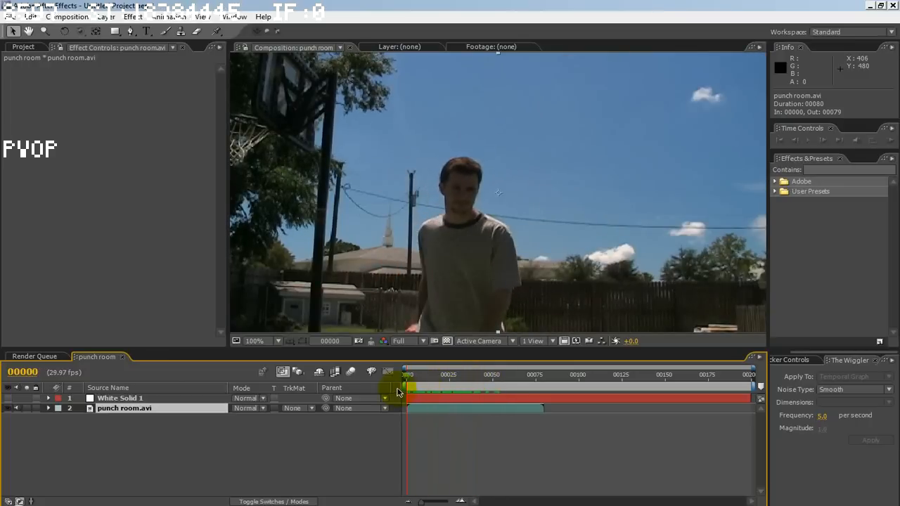
{"action": "left_click", "coordinate": [126, 399]}
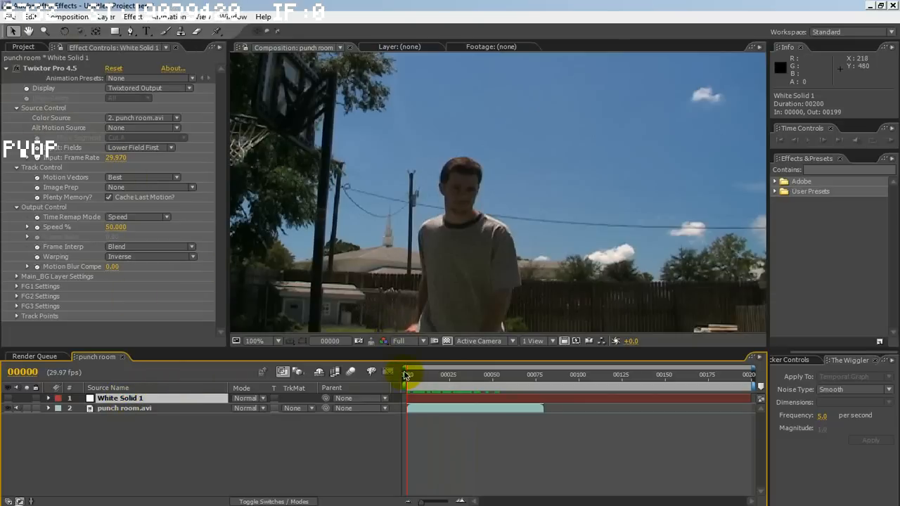
{"action": "left_click_drag", "start_coordinate": [405, 376], "coordinate": [386, 371]}
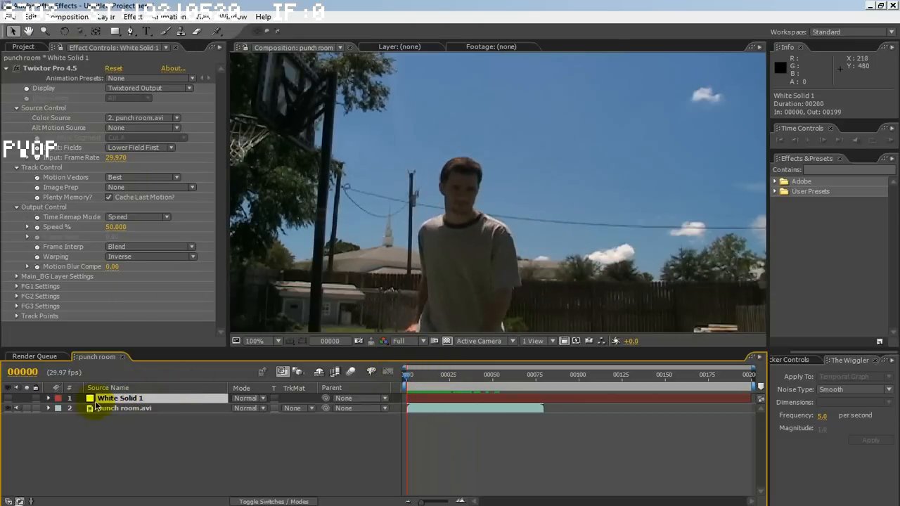
{"action": "left_click", "coordinate": [127, 411]}
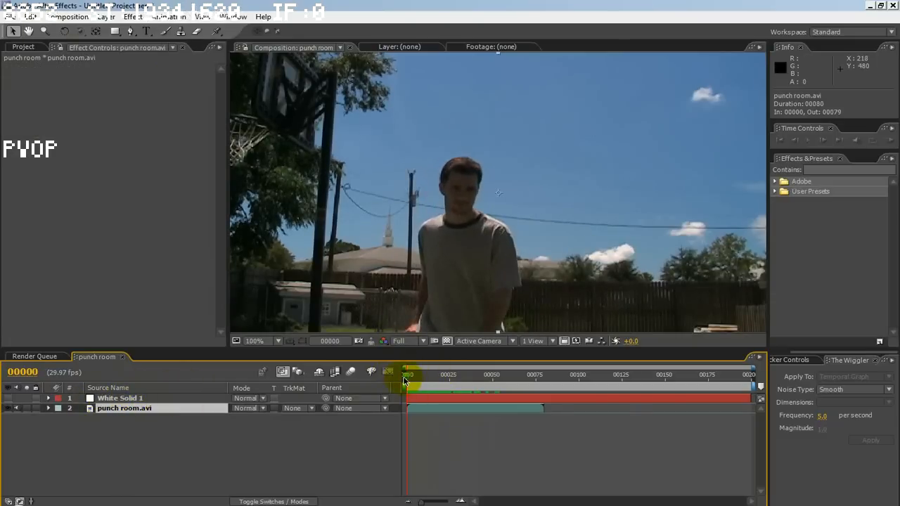
{"action": "mouse_move", "coordinate": [405, 381]}
{"action": "left_mouse_down"}
{"action": "mouse_move", "coordinate": [450, 376]}
{"action": "mouse_move", "coordinate": [398, 376]}
{"action": "left_mouse_up"}
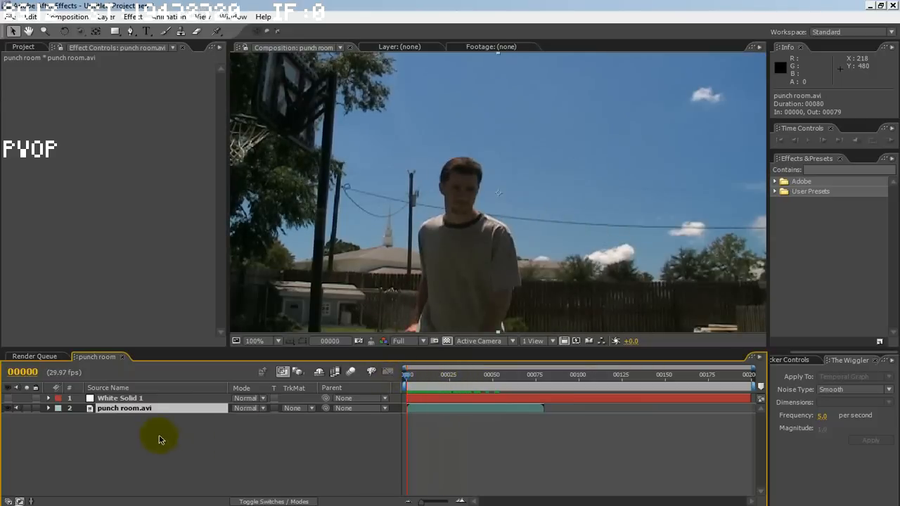
Time-stretch the punch room.avi layer with a stretch factor of 200%, holding the layer in-point.
{"action": "right_click", "coordinate": [151, 415]}
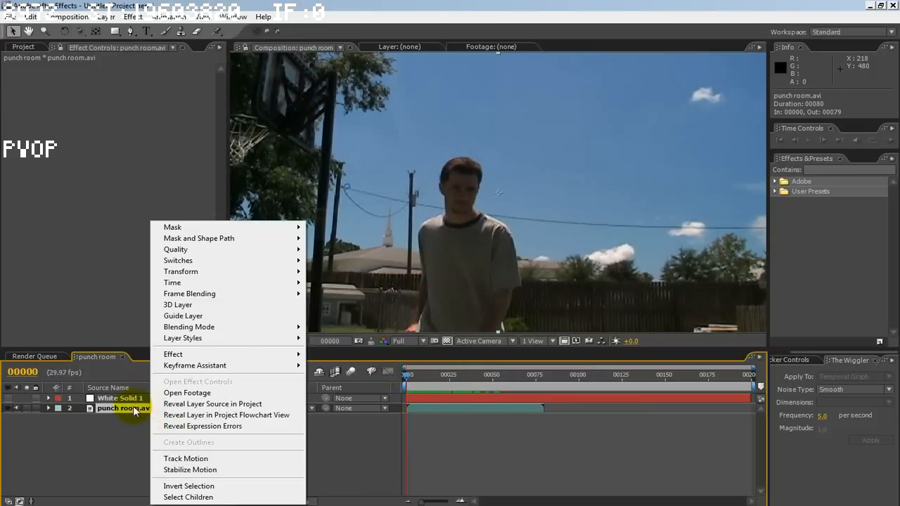
{"action": "mouse_move", "coordinate": [174, 355]}
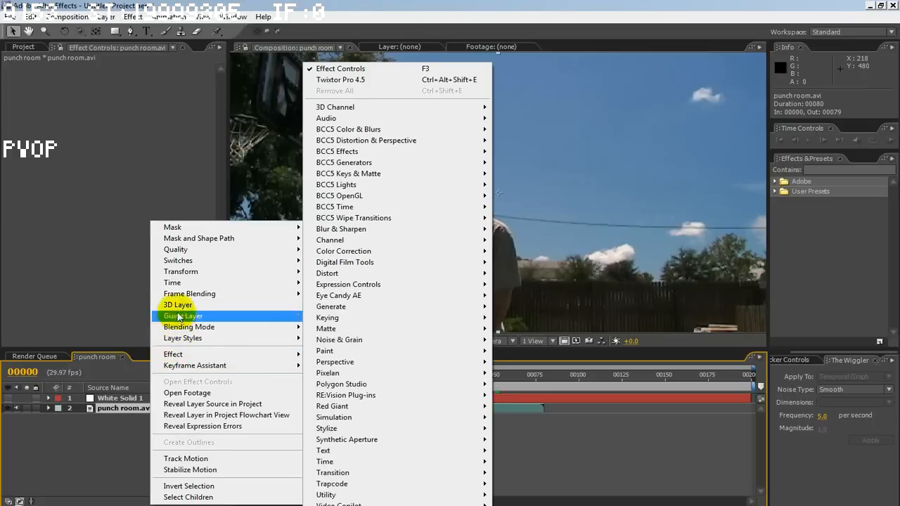
{"action": "mouse_move", "coordinate": [176, 282]}
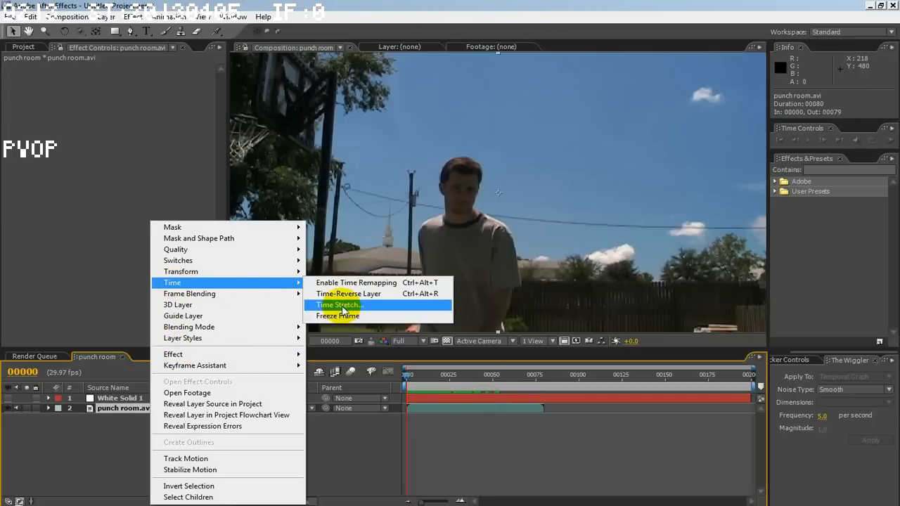
{"action": "left_click", "coordinate": [341, 305]}
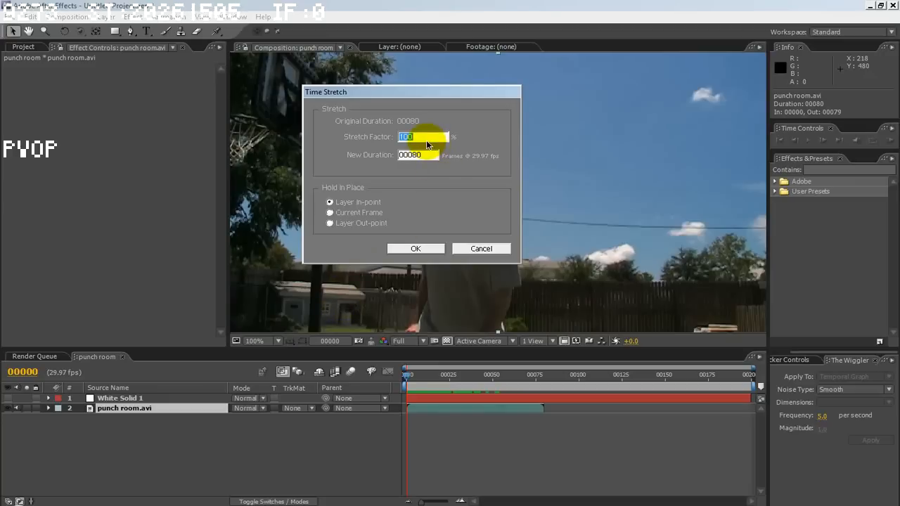
{"action": "type", "text": "200"}
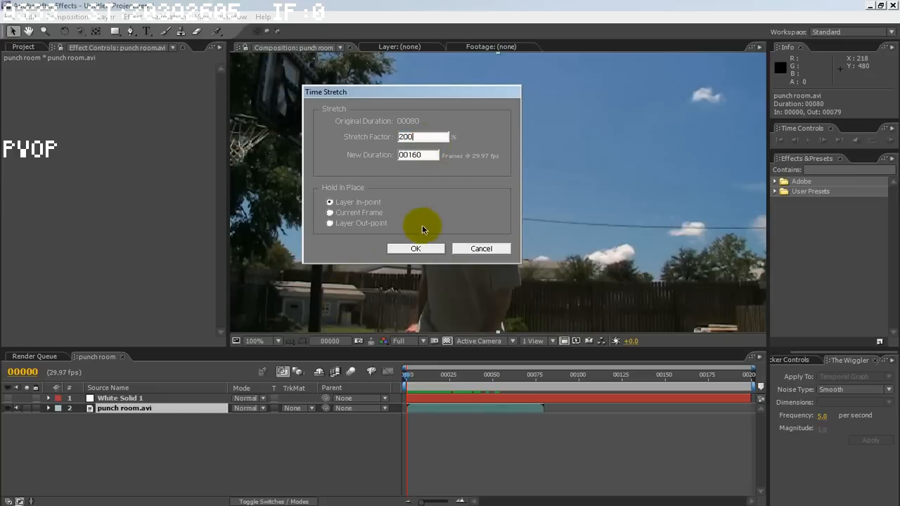
{"action": "left_click", "coordinate": [416, 248]}
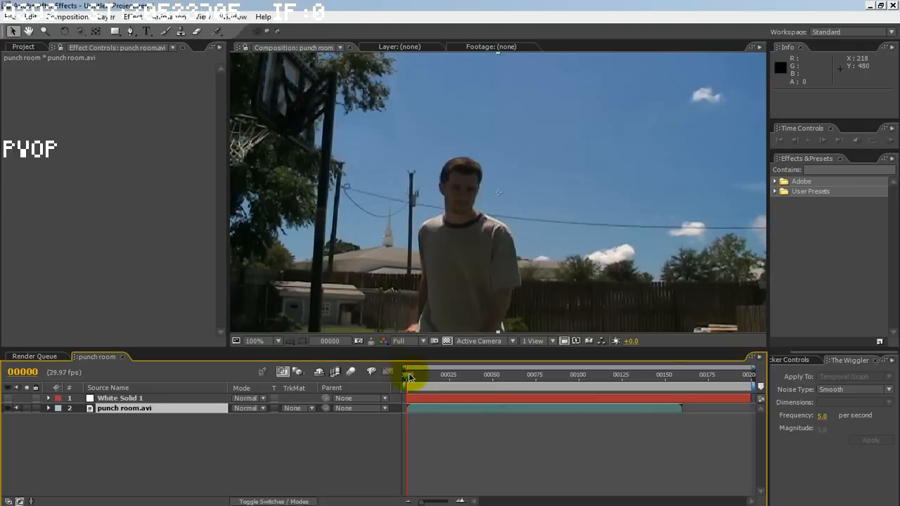
Scrub the 200% stretched clip from the first frame and preview its playback.
{"action": "left_click_drag", "start_coordinate": [410, 377], "coordinate": [384, 380]}
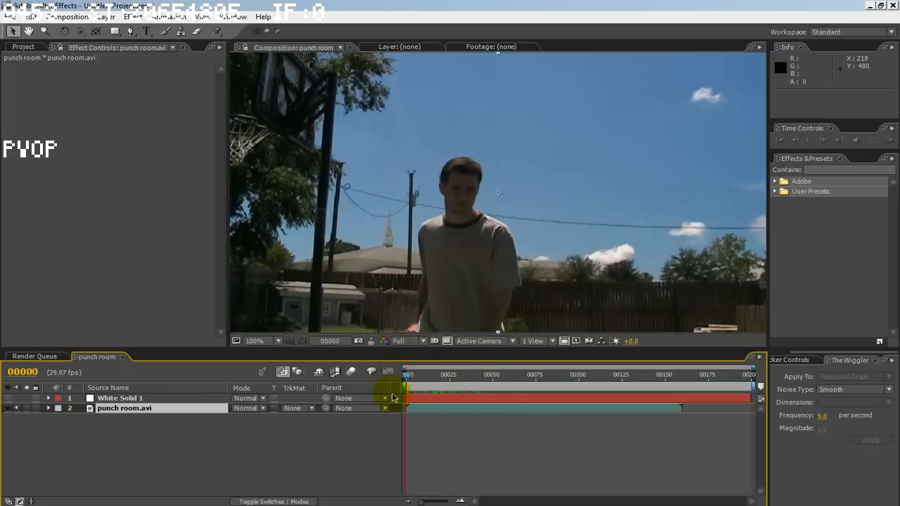
{"action": "key", "text": "space"}
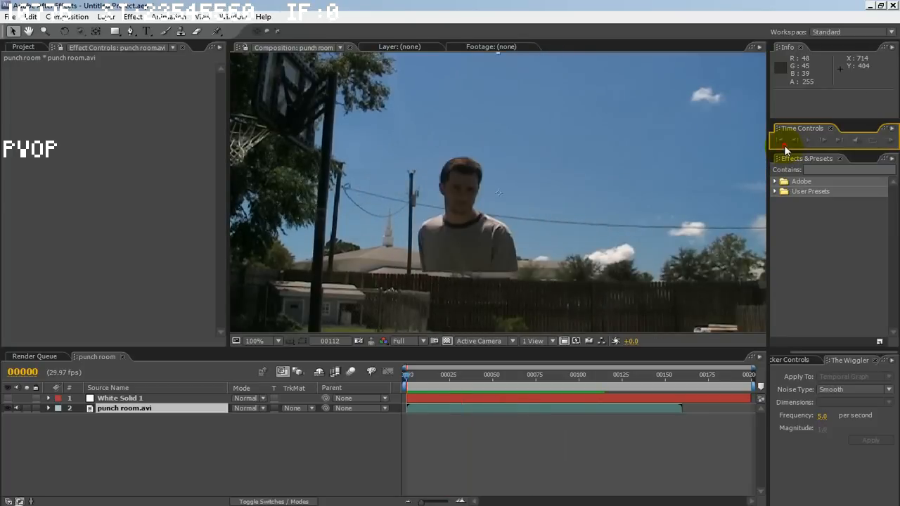
{"action": "left_click", "coordinate": [511, 247]}
Raise the punch room.avi layer's time stretch factor to 400%.
{"action": "right_click", "coordinate": [146, 407]}
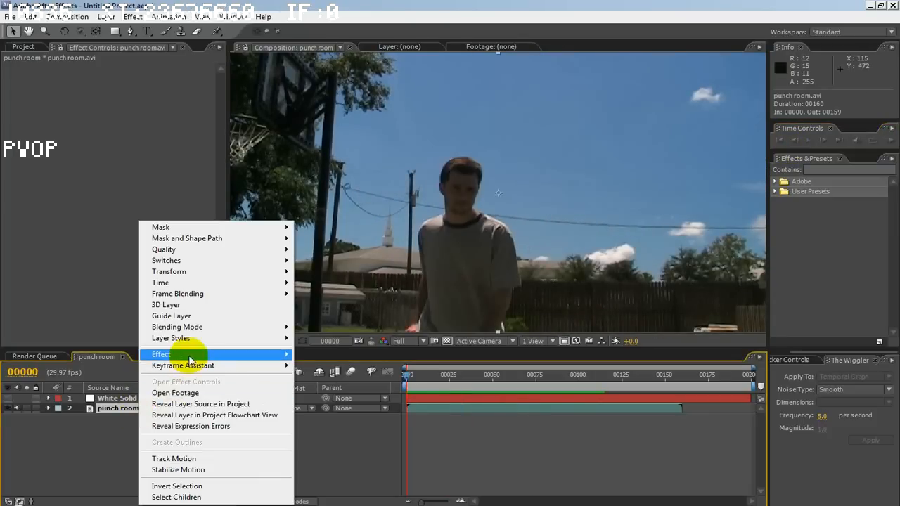
{"action": "mouse_move", "coordinate": [193, 288]}
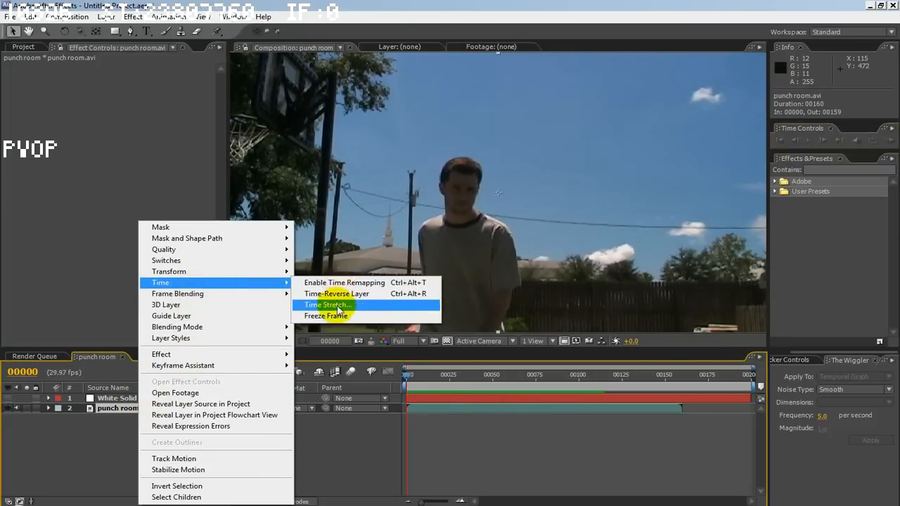
{"action": "left_click", "coordinate": [336, 306]}
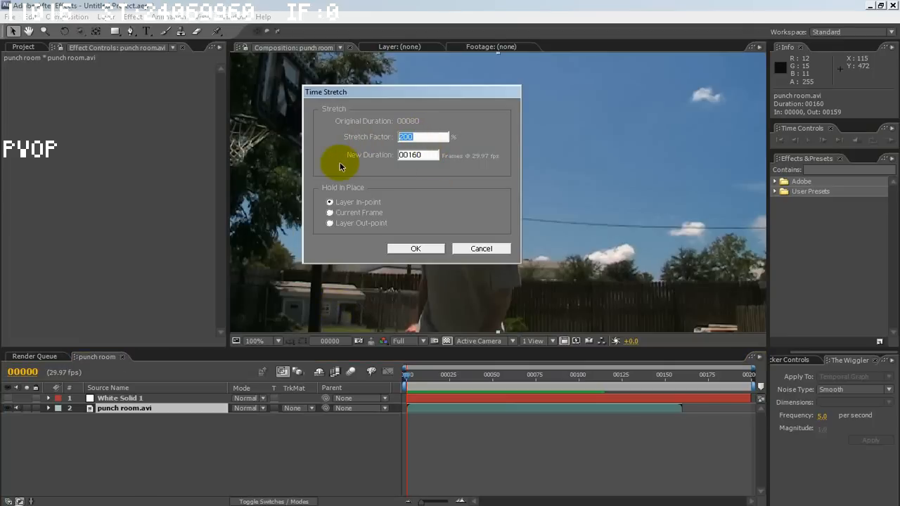
{"action": "type", "text": "400"}
{"action": "left_click", "coordinate": [412, 248]}
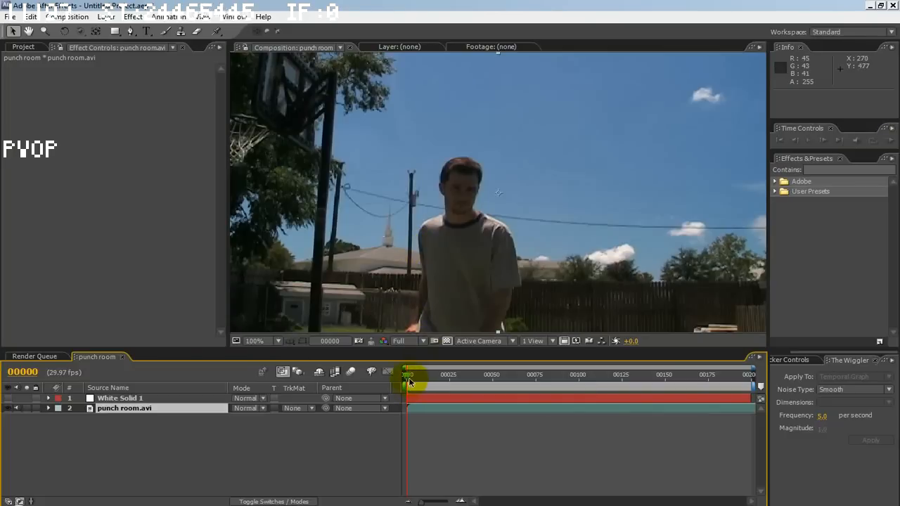
Scrub the 400% stretched clip from the first frame and play a RAM preview of it.
{"action": "mouse_move", "coordinate": [410, 378]}
{"action": "left_mouse_down"}
{"action": "mouse_move", "coordinate": [546, 388]}
{"action": "mouse_move", "coordinate": [403, 388]}
{"action": "left_mouse_up"}
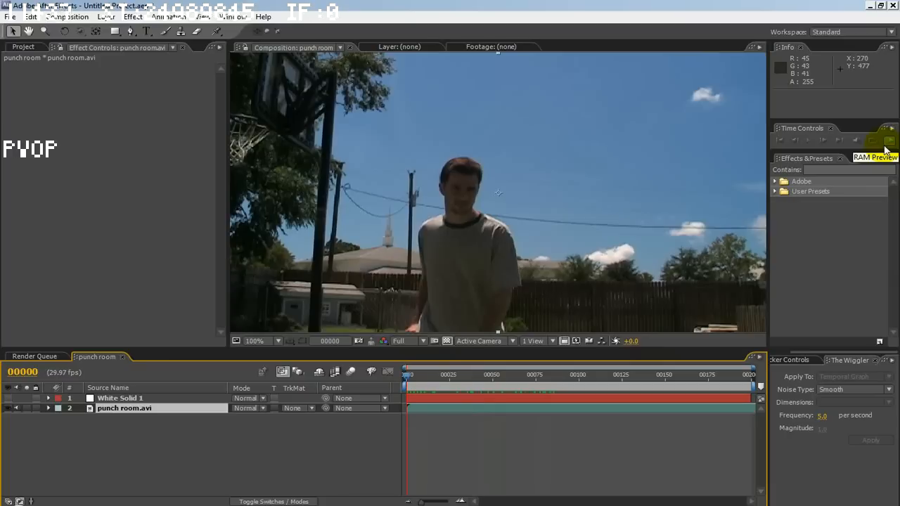
{"action": "left_click", "coordinate": [885, 148]}
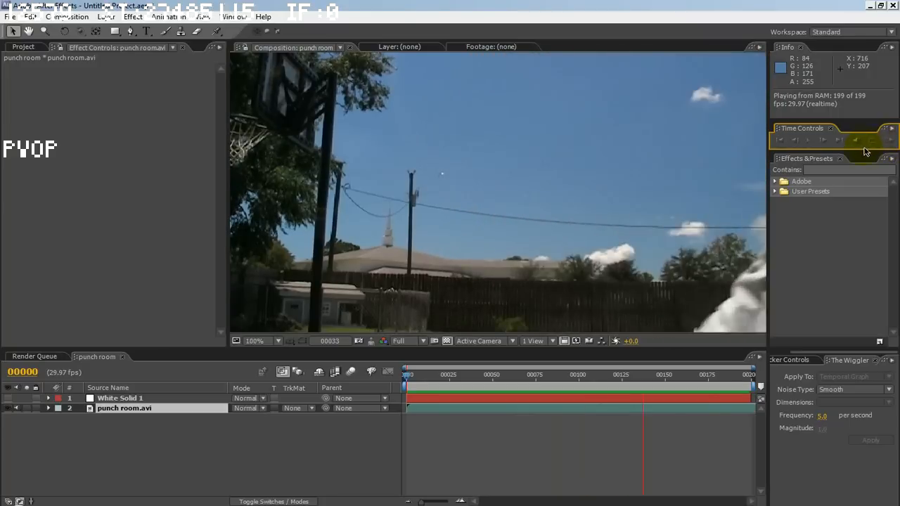
{"action": "key", "text": "space"}
Reset the punch room.avi layer's time stretch factor to 100%.
{"action": "right_click", "coordinate": [116, 411]}
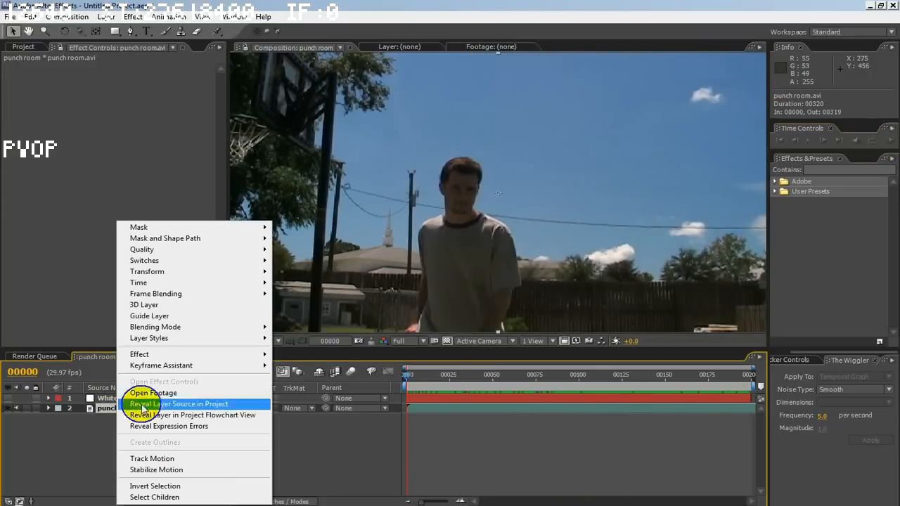
{"action": "mouse_move", "coordinate": [185, 283]}
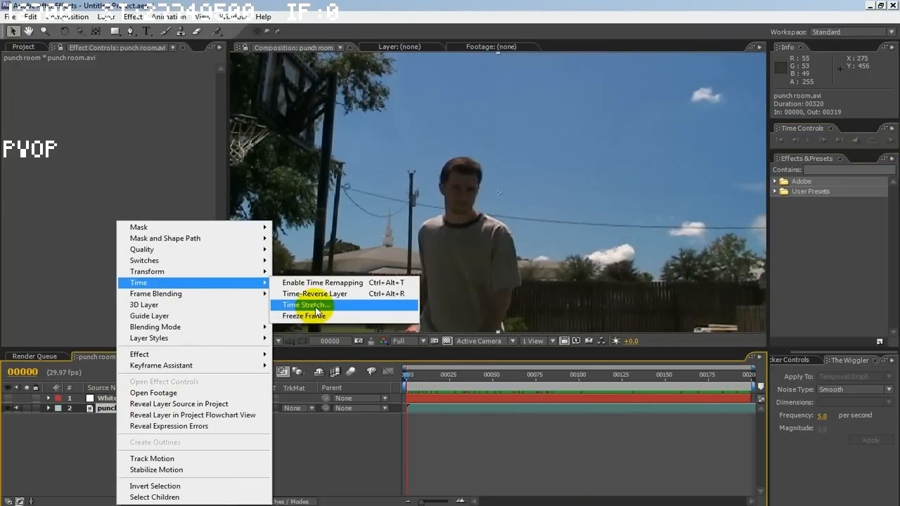
{"action": "left_click", "coordinate": [306, 305]}
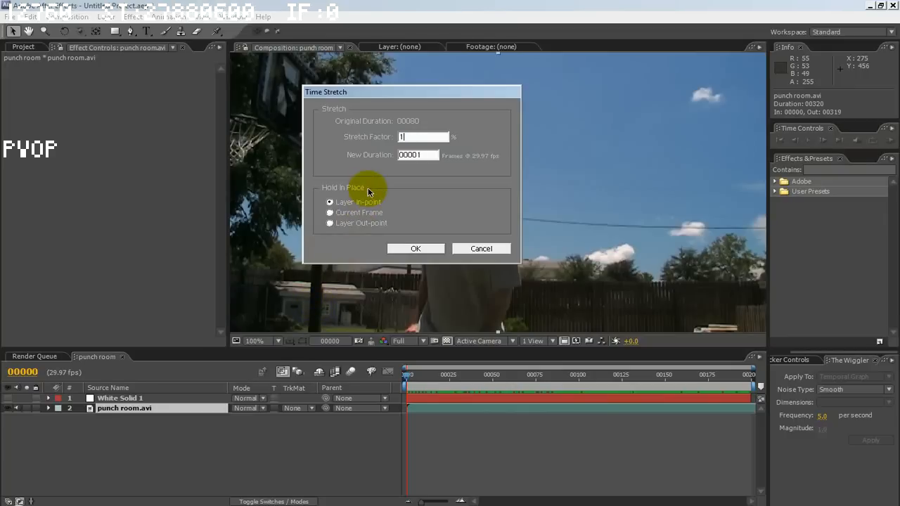
{"action": "left_click", "coordinate": [407, 250]}
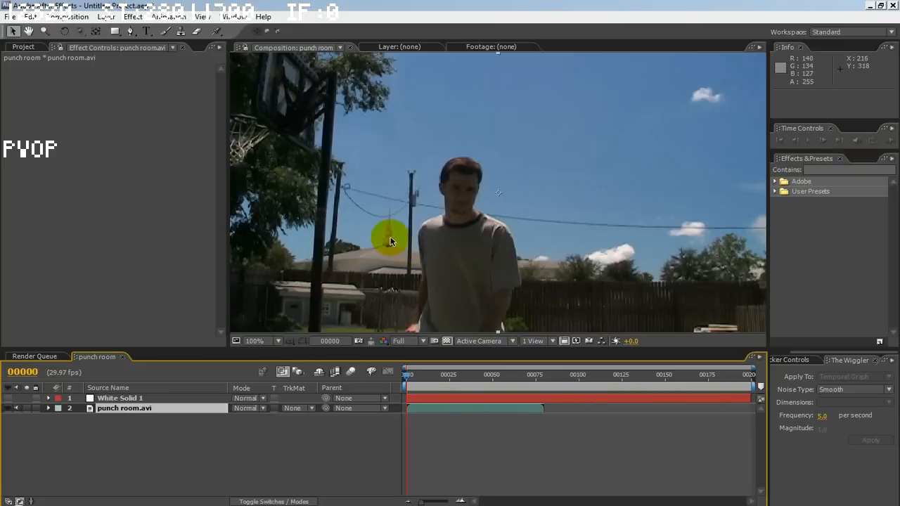
Hide the punch room.avi layer and make White Solid 1 with Twixtor visible again.
{"action": "left_click", "coordinate": [122, 399]}
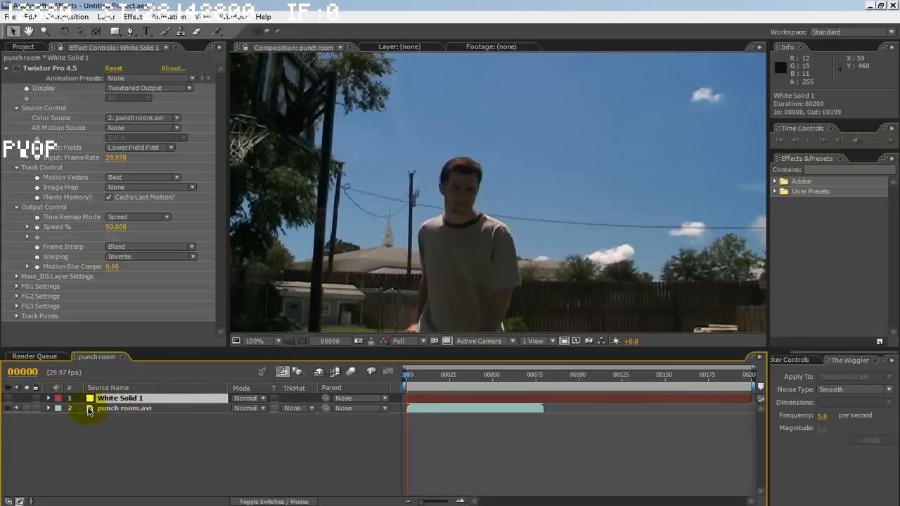
{"action": "left_click", "coordinate": [8, 409]}
{"action": "left_click", "coordinate": [10, 399]}
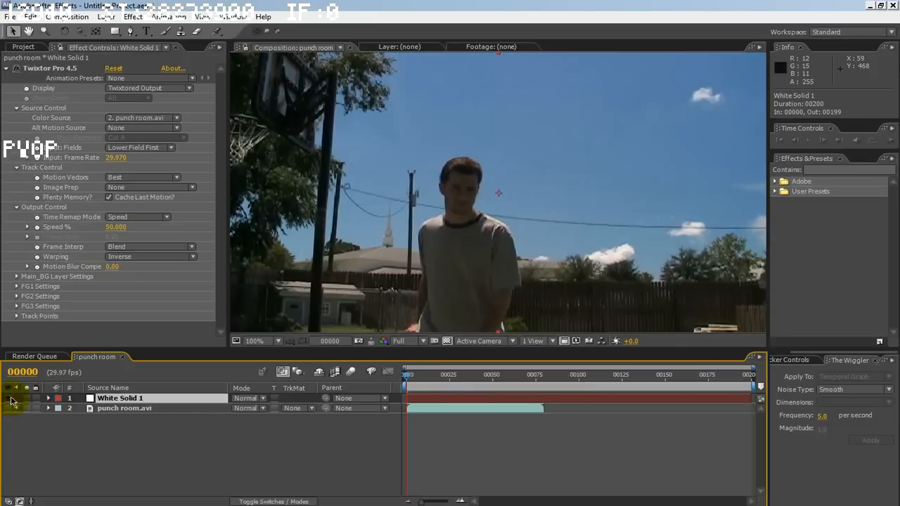
Set Twixtor's Speed % to 25 on White Solid 1 and play a RAM preview.
{"action": "left_click", "coordinate": [120, 228]}
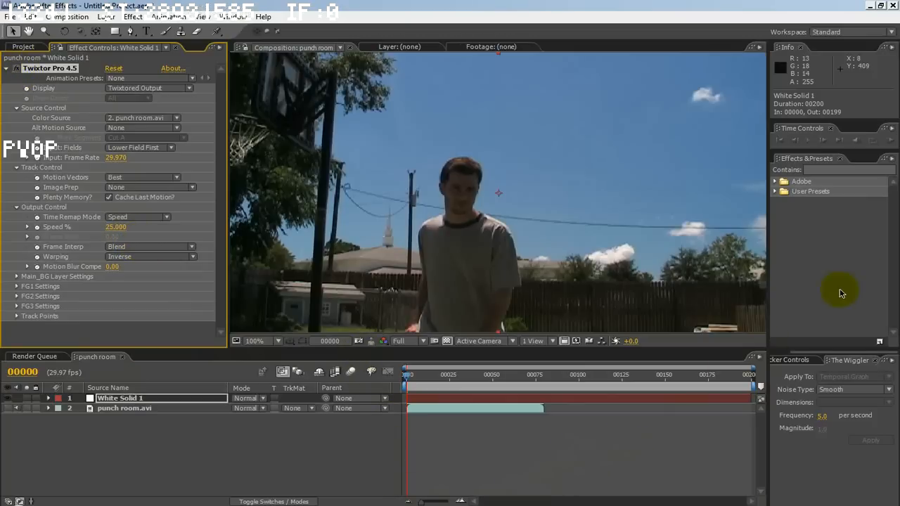
{"action": "left_click", "coordinate": [887, 139]}
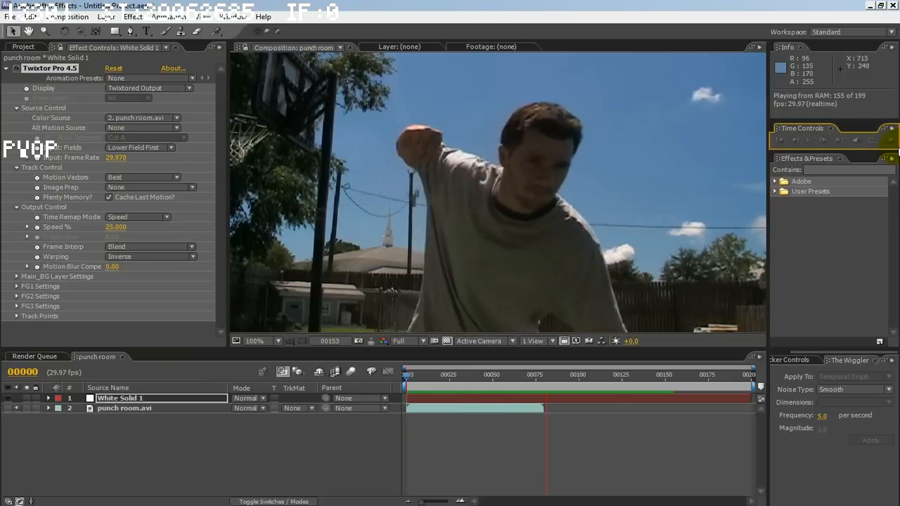